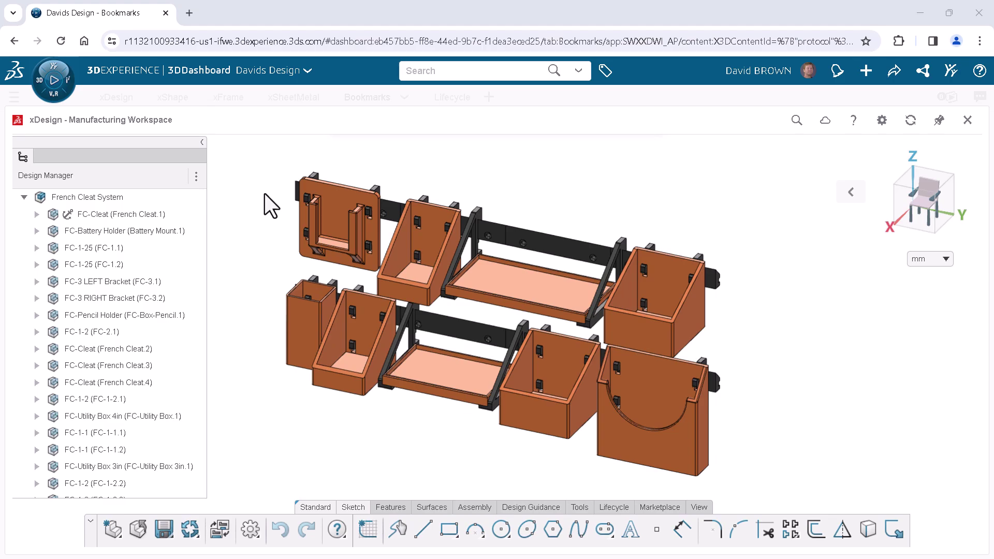
- Select the Battery Holder in the assembly and open it as its own part
{"action": "left_click", "coordinate": [340, 206]}
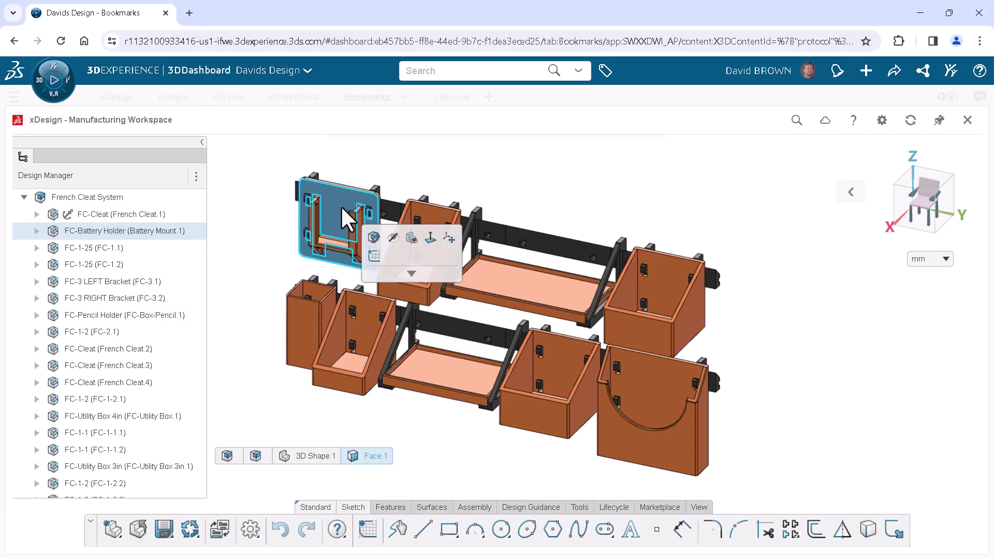
{"action": "mouse_move", "coordinate": [411, 275]}
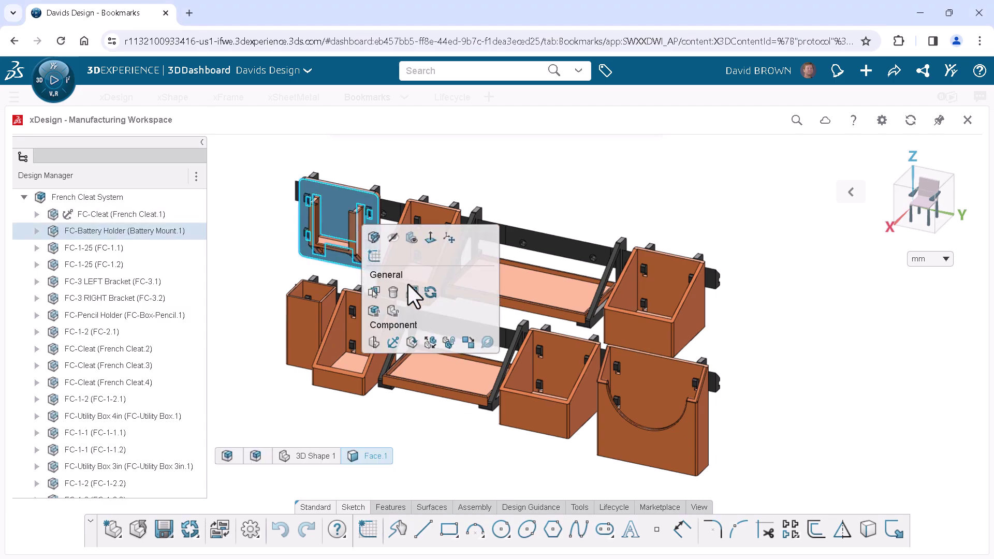
{"action": "left_click", "coordinate": [412, 342]}
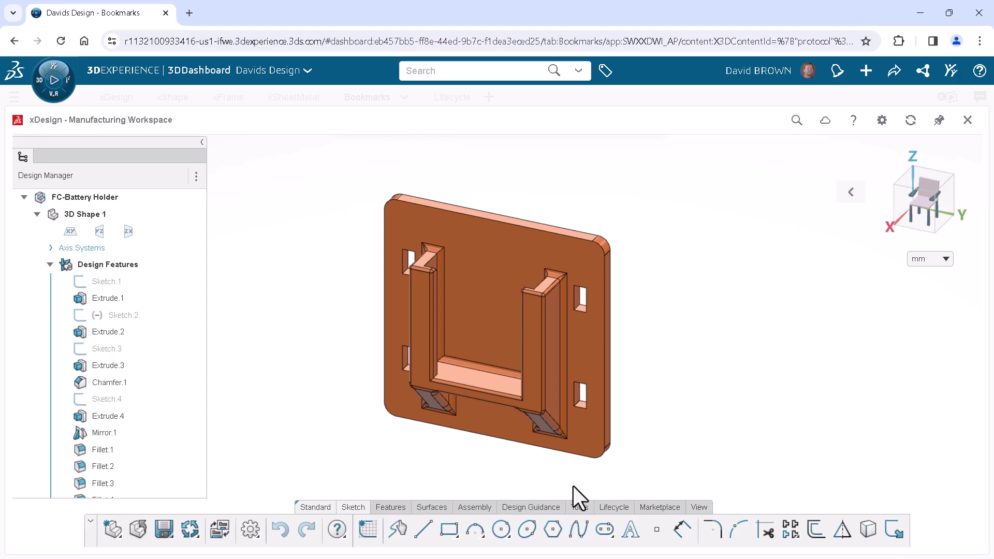
- Start Print 3D from the Tools tab and set the back face (Face.1) as the print base
{"action": "left_click", "coordinate": [580, 508]}
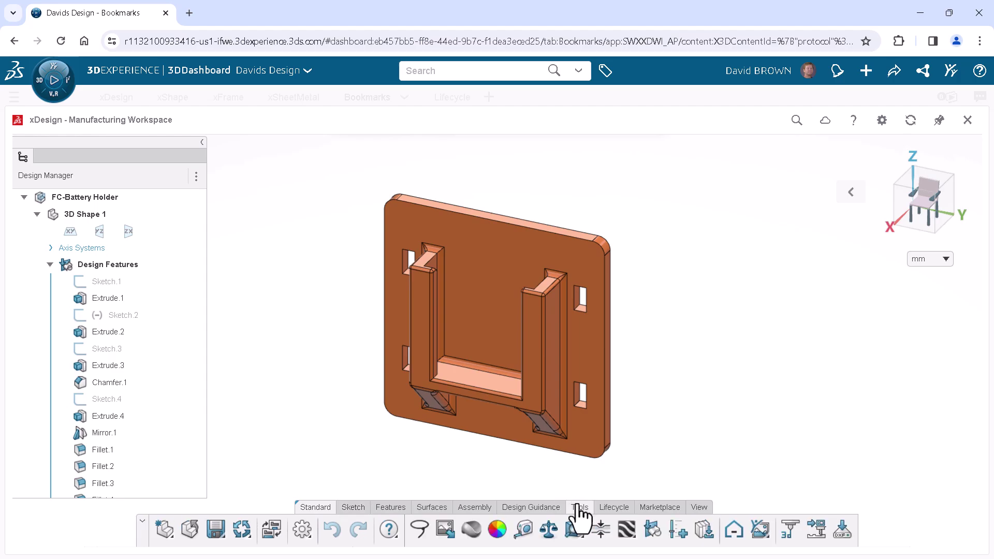
{"action": "left_click", "coordinate": [790, 530]}
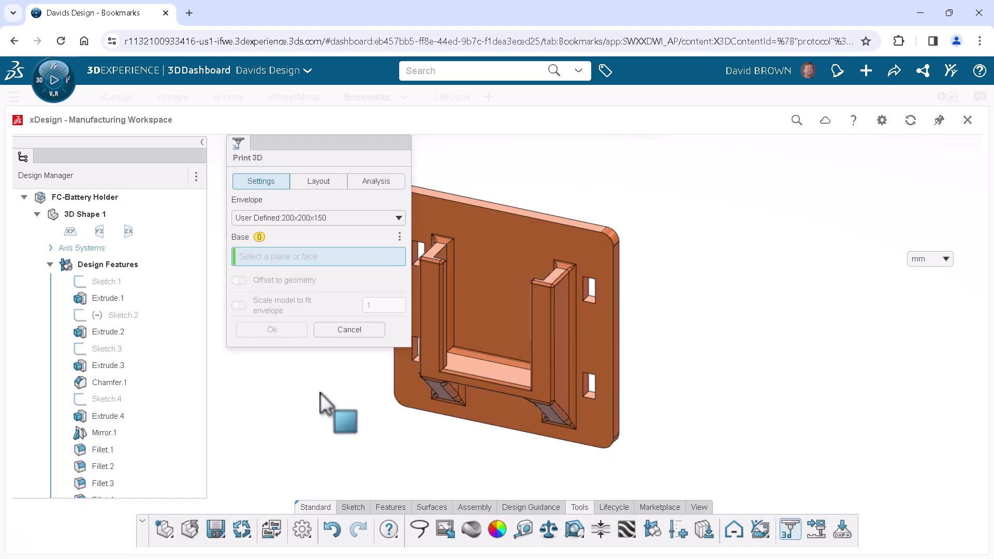
{"action": "middle_click_drag", "start_coordinate": [497, 478], "coordinate": [501, 296]}
{"action": "left_click", "coordinate": [501, 296]}
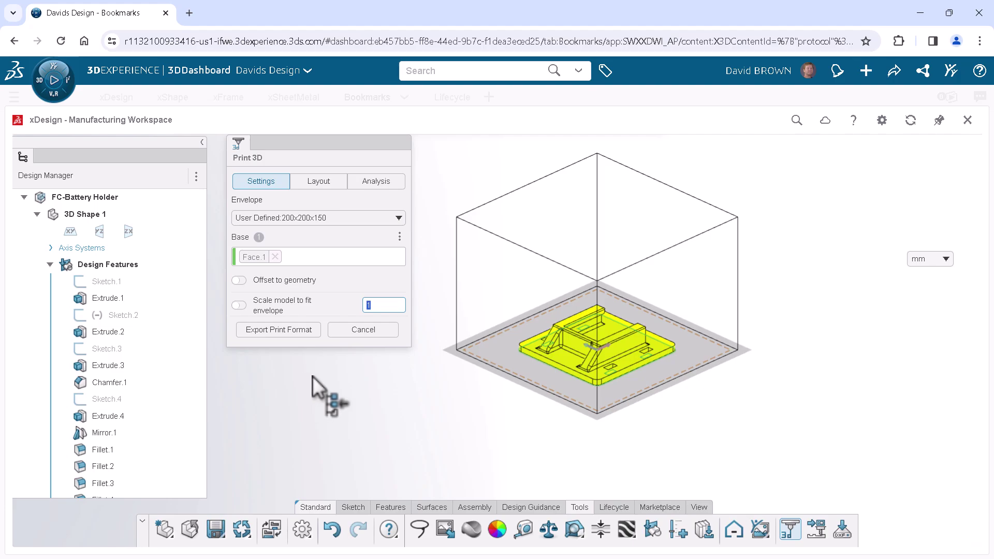
- Add a new envelope printer from the library, choosing Prusa Research as the manufacturer
{"action": "left_click", "coordinate": [399, 219]}
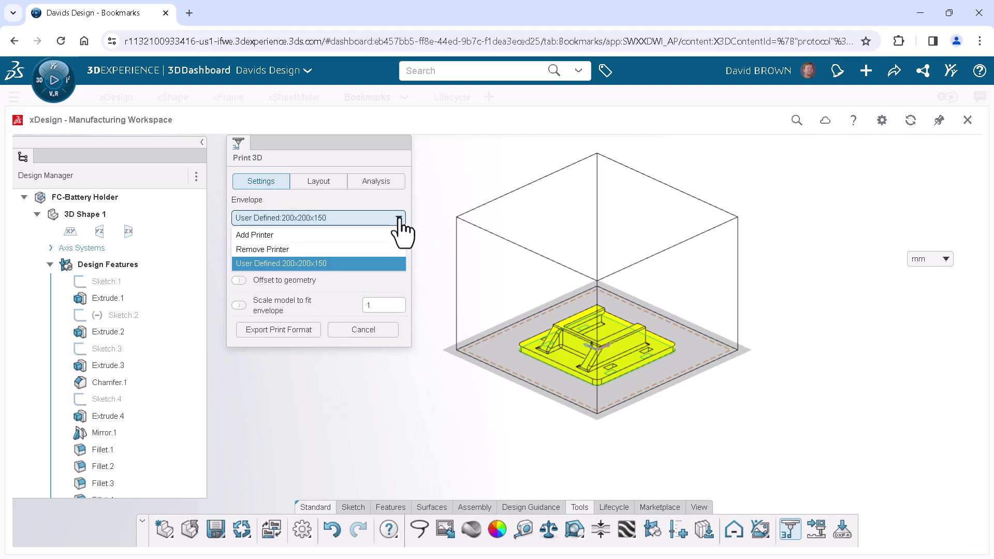
{"action": "left_click", "coordinate": [268, 234]}
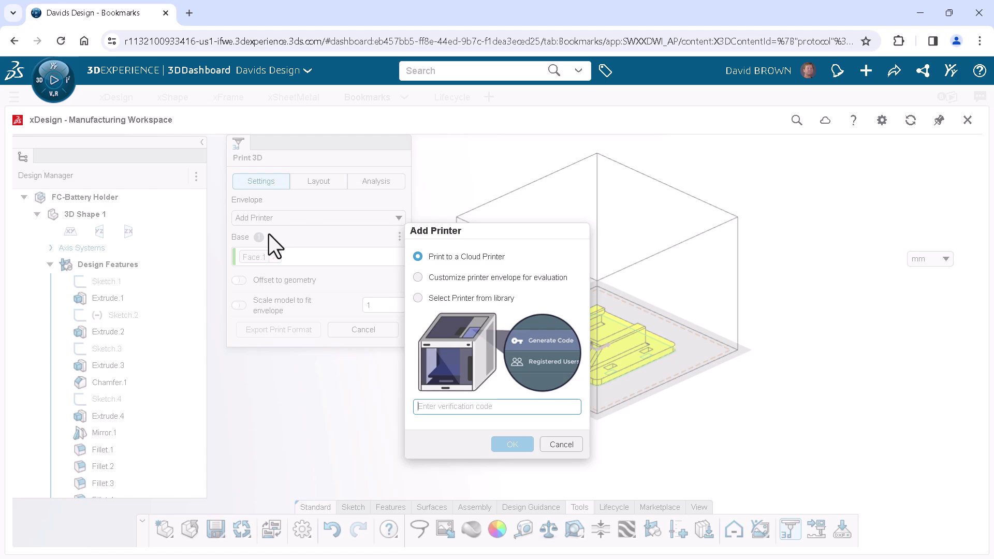
{"action": "left_click", "coordinate": [417, 298]}
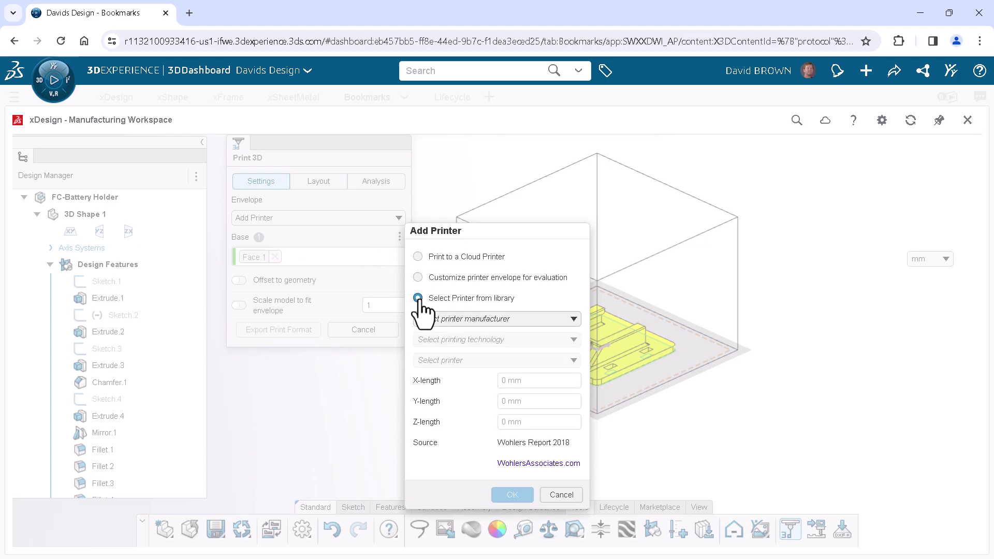
{"action": "left_click", "coordinate": [556, 321]}
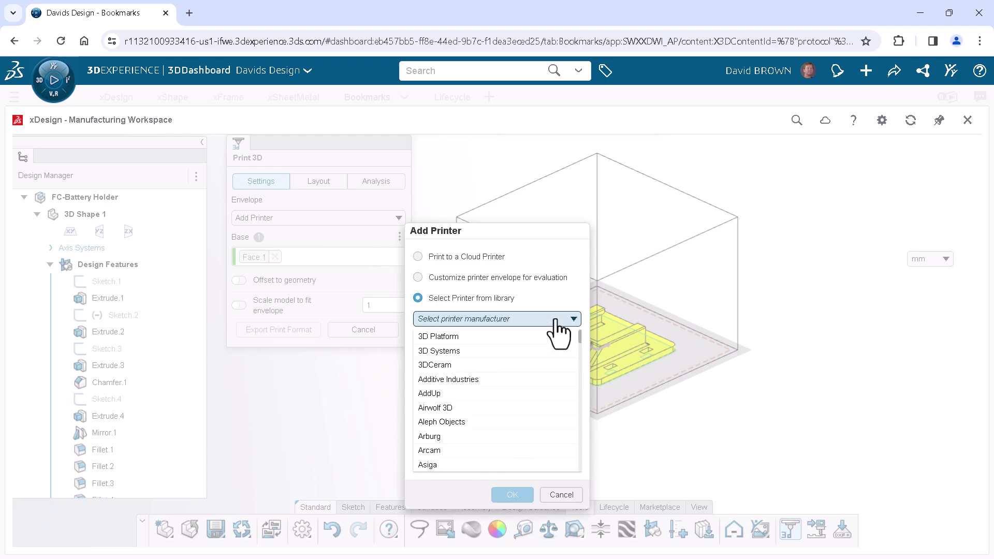
{"action": "scroll", "coordinate": [558, 366], "scroll_direction": "down", "scroll_amount": 10}
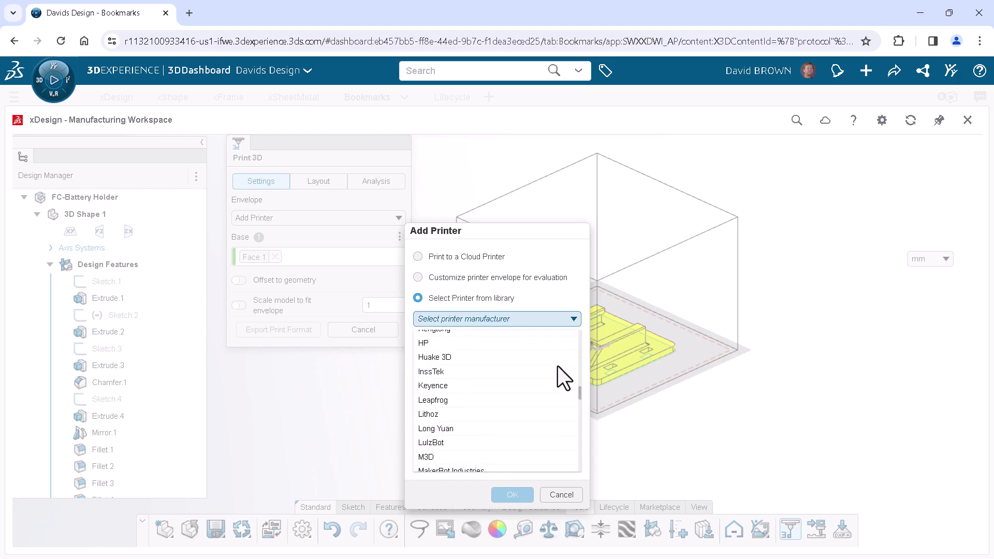
{"action": "scroll", "coordinate": [557, 367], "scroll_direction": "down", "scroll_amount": 10}
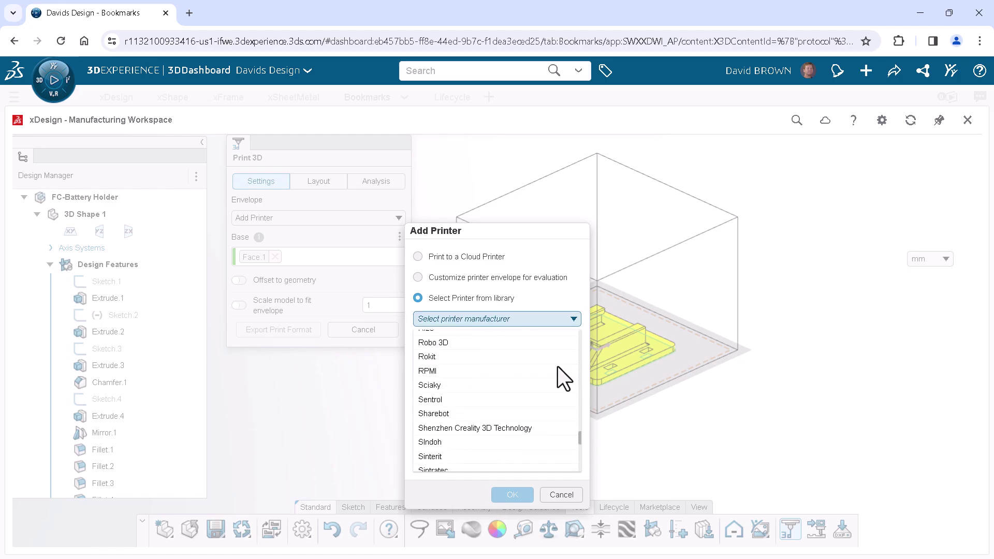
{"action": "left_click_drag", "start_coordinate": [579, 434], "coordinate": [578, 418]}
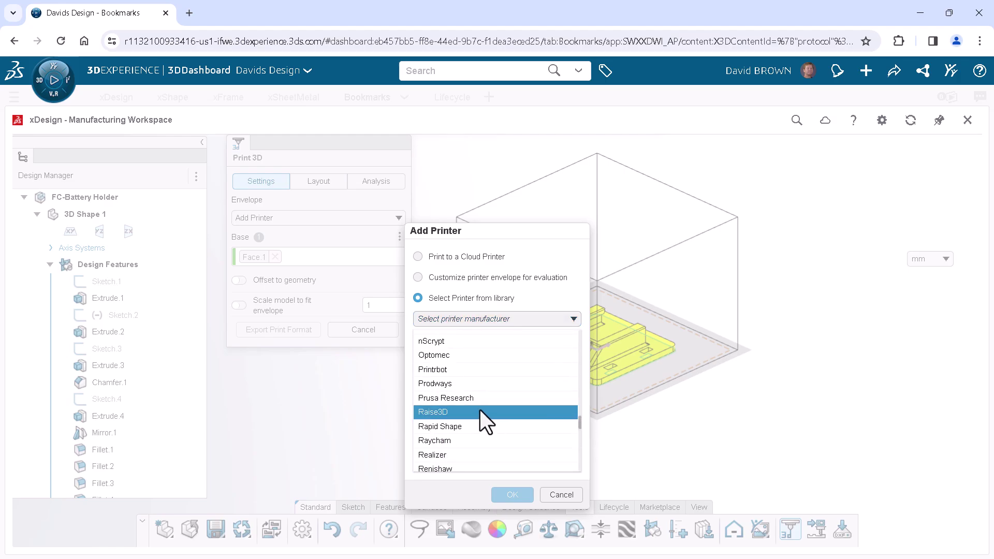
{"action": "left_click", "coordinate": [450, 397]}
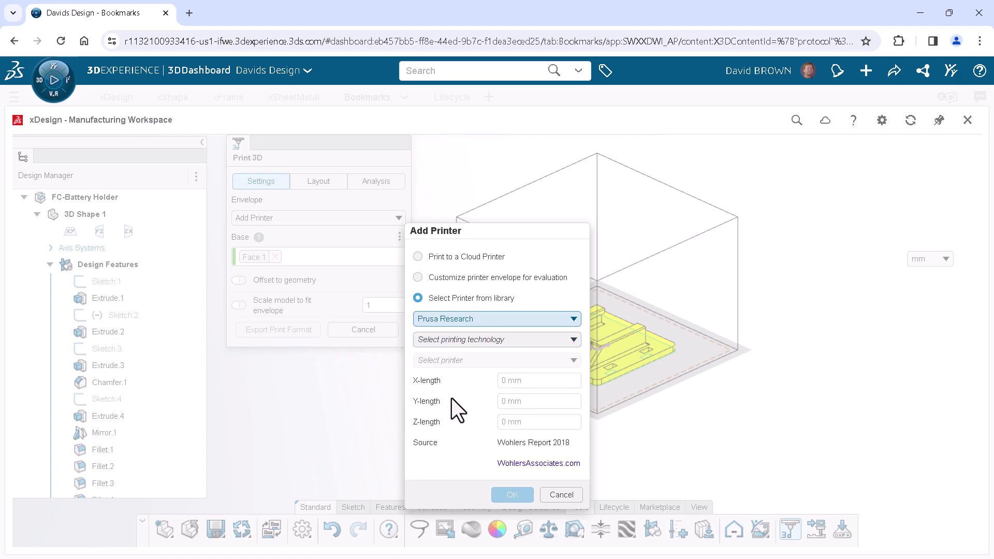
- Pick Material Extrusion and the Original Prusa i3 MK3 (kit), 250×210×200 mm, and confirm
{"action": "left_click", "coordinate": [552, 341]}
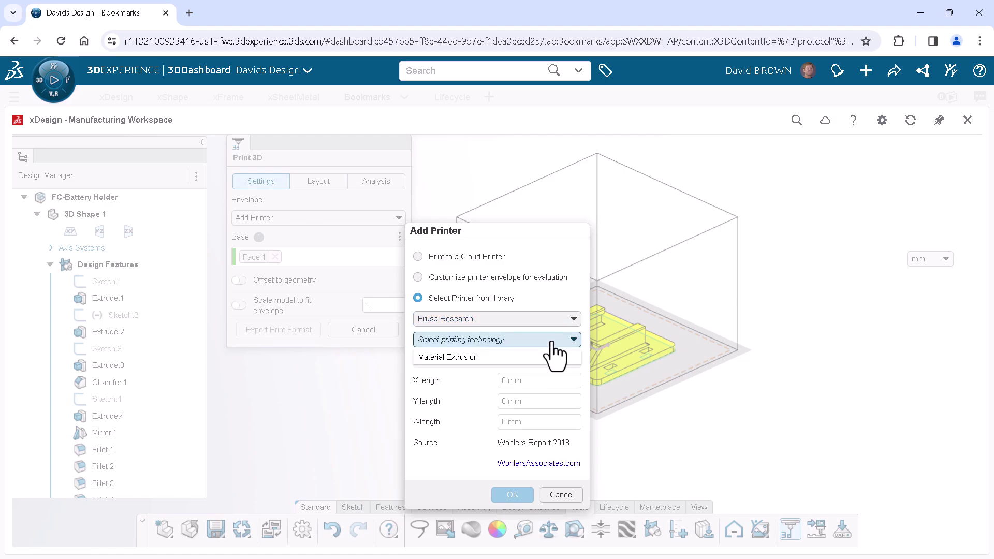
{"action": "left_click", "coordinate": [474, 357]}
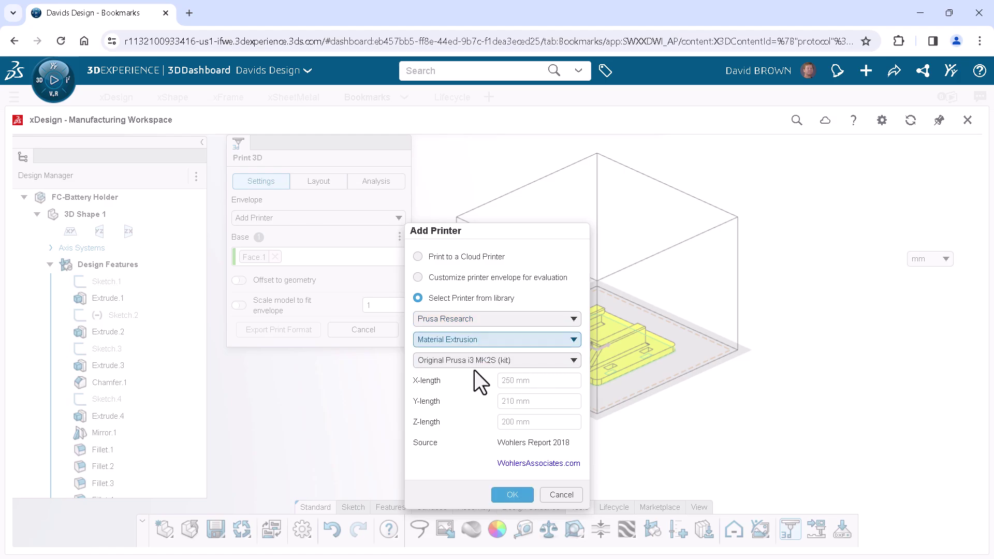
{"action": "left_click", "coordinate": [560, 362]}
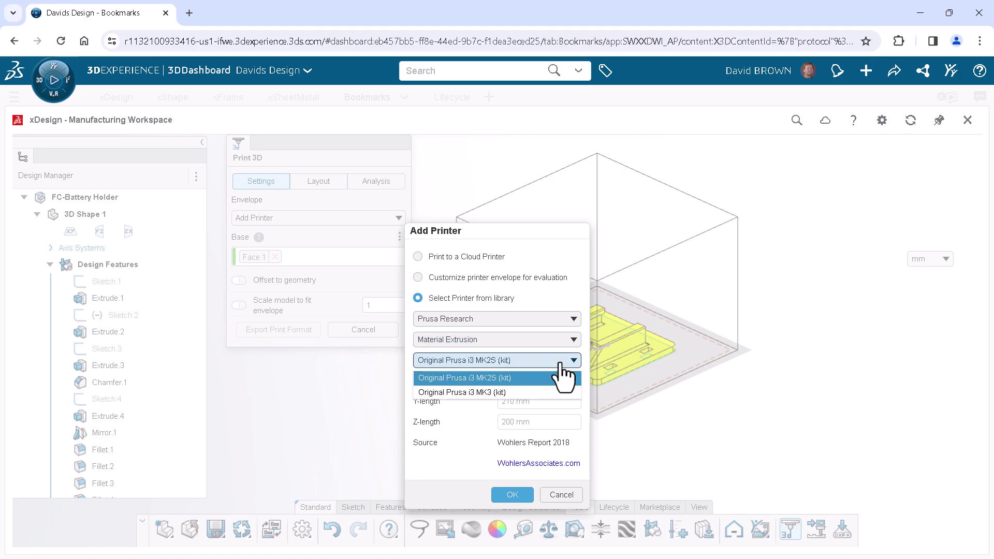
{"action": "left_click", "coordinate": [478, 392]}
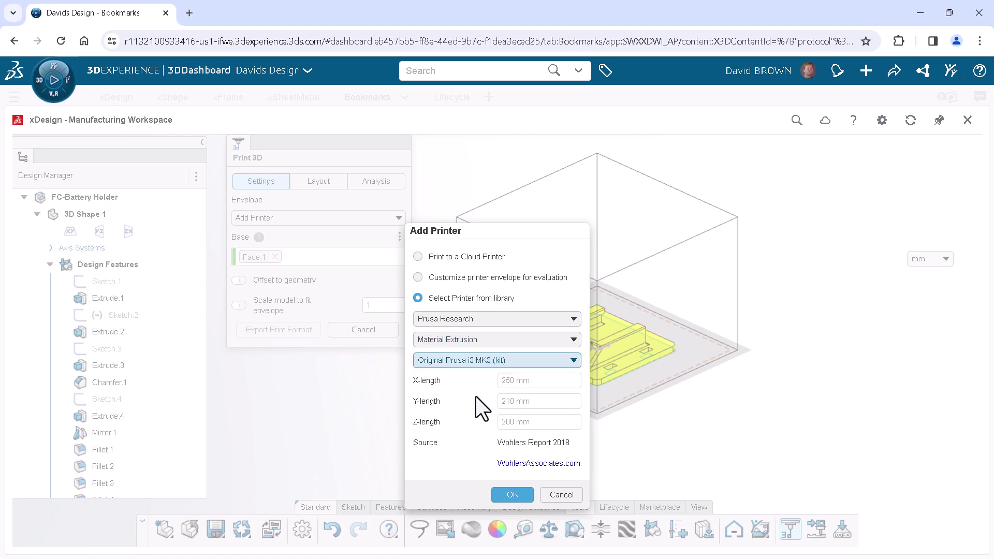
{"action": "left_click", "coordinate": [497, 493]}
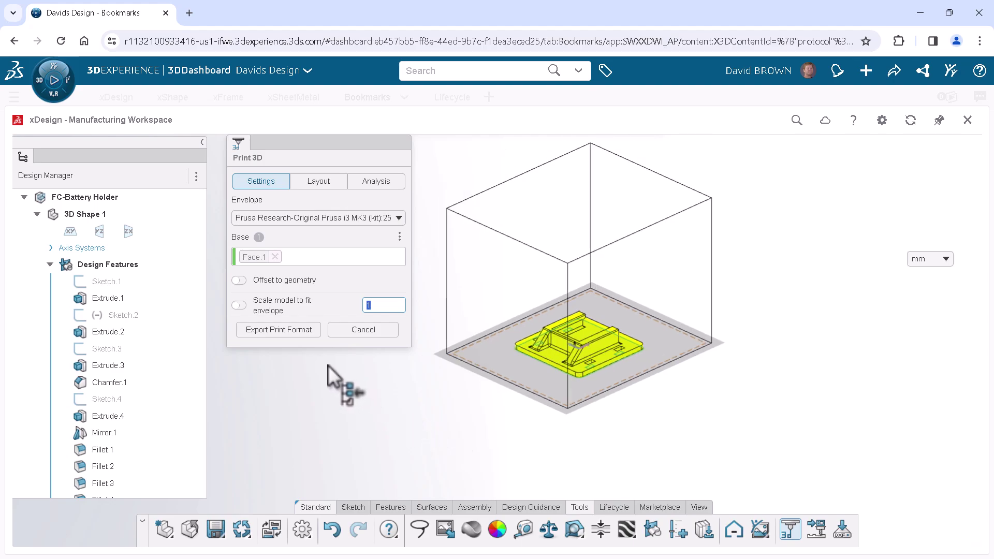
- Review the Layout and Analysis tabs, then open STL export for 'FC-Battery Holder' from Settings
{"action": "left_click", "coordinate": [325, 186]}
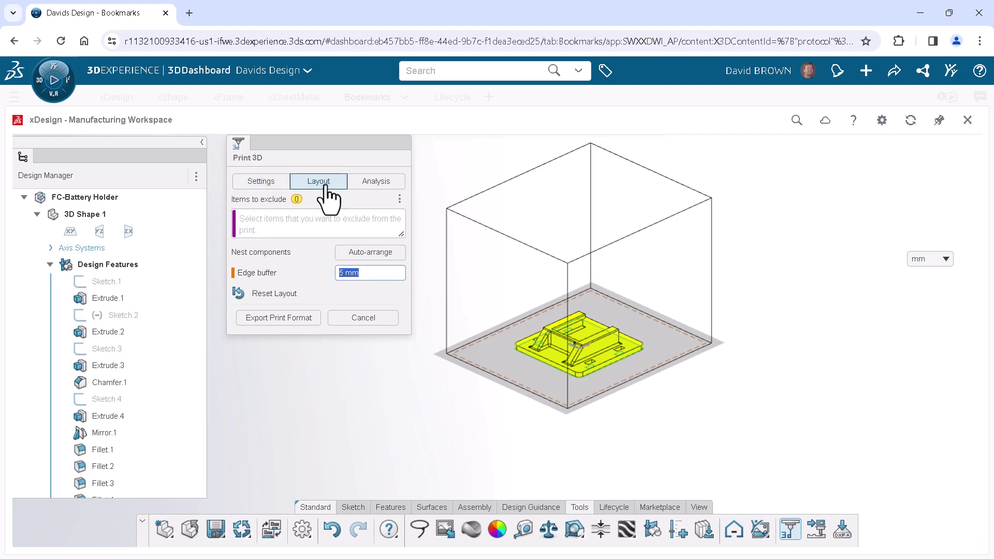
{"action": "left_click", "coordinate": [362, 185]}
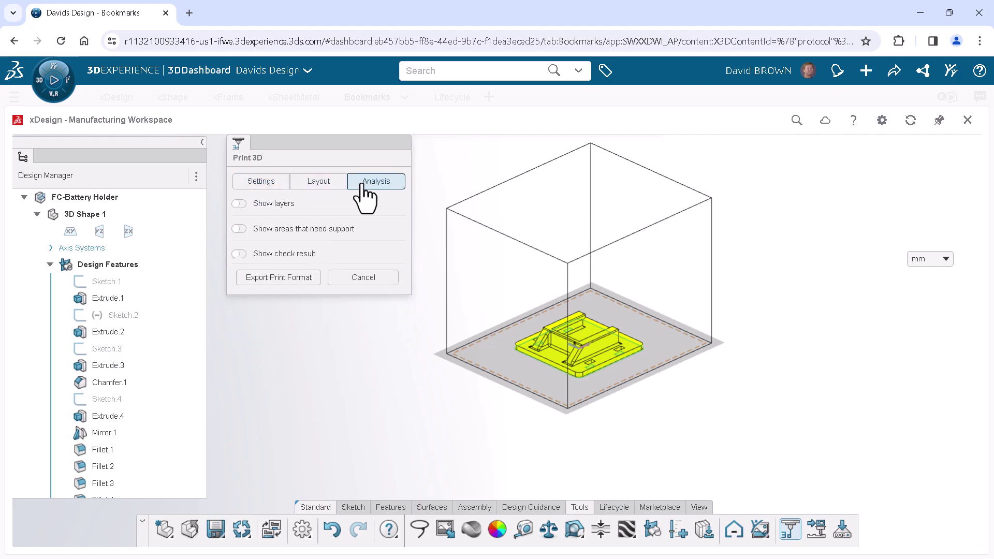
{"action": "left_click", "coordinate": [270, 182]}
{"action": "left_click", "coordinate": [301, 331]}
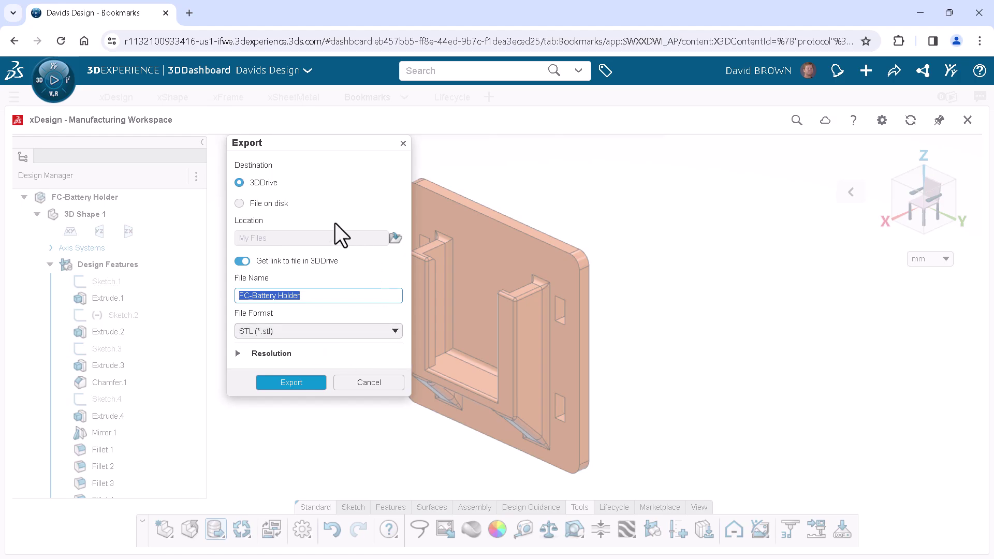
- Export the holder to disk as STL at Fine resolution (0.0831 mm chordal, 11.25° angle)
{"action": "left_click", "coordinate": [239, 203]}
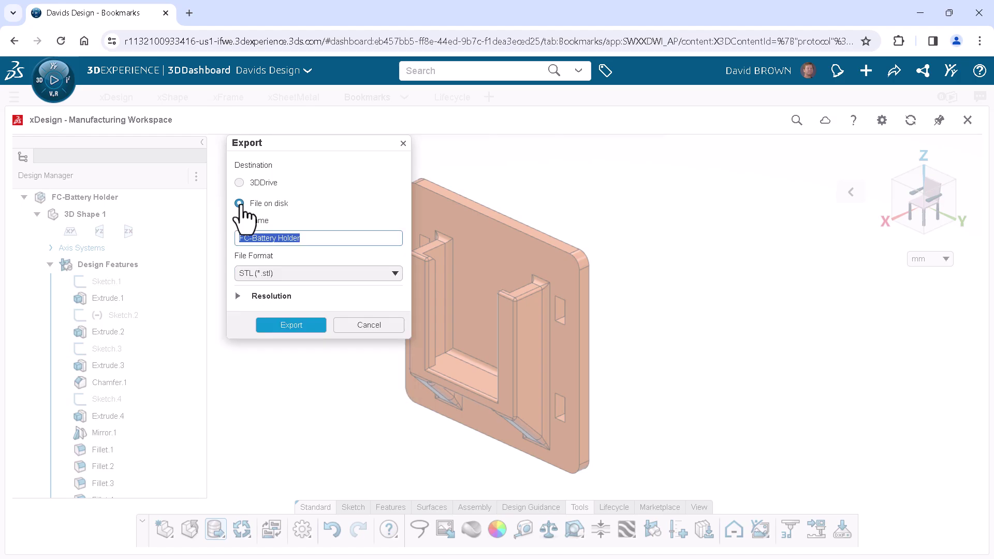
{"action": "left_click", "coordinate": [394, 274]}
{"action": "left_click", "coordinate": [394, 277]}
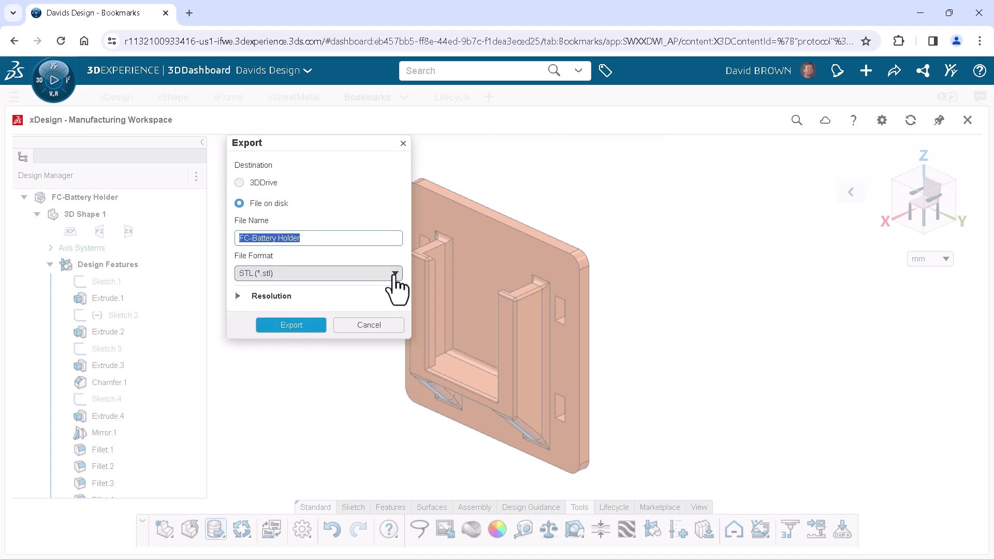
{"action": "left_click", "coordinate": [238, 296]}
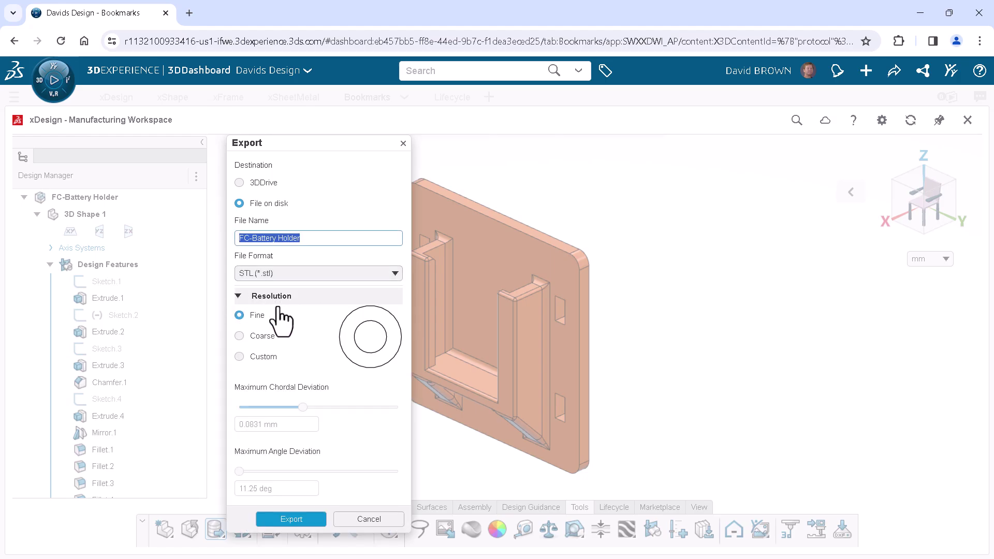
{"action": "left_click", "coordinate": [240, 357]}
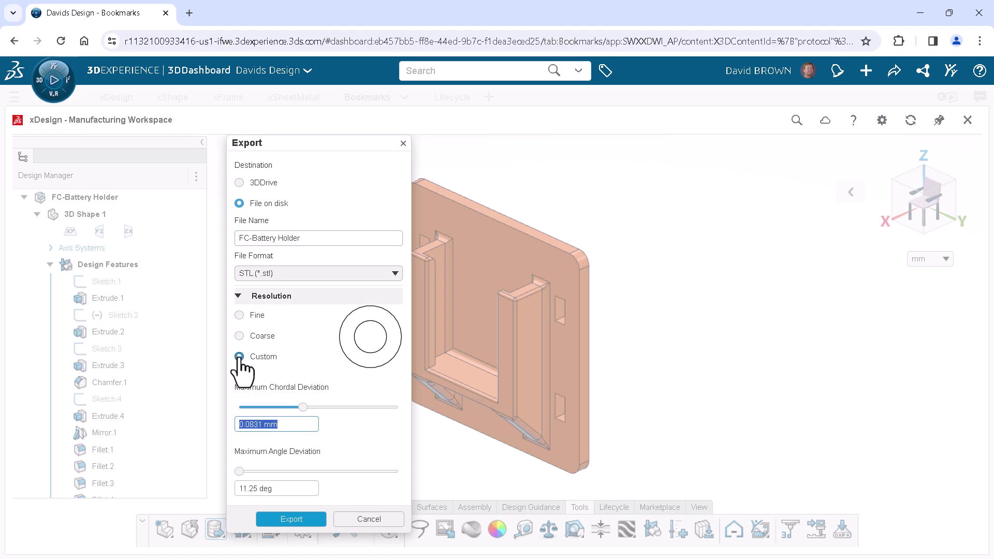
{"action": "mouse_move", "coordinate": [303, 408]}
{"action": "left_click", "coordinate": [239, 315]}
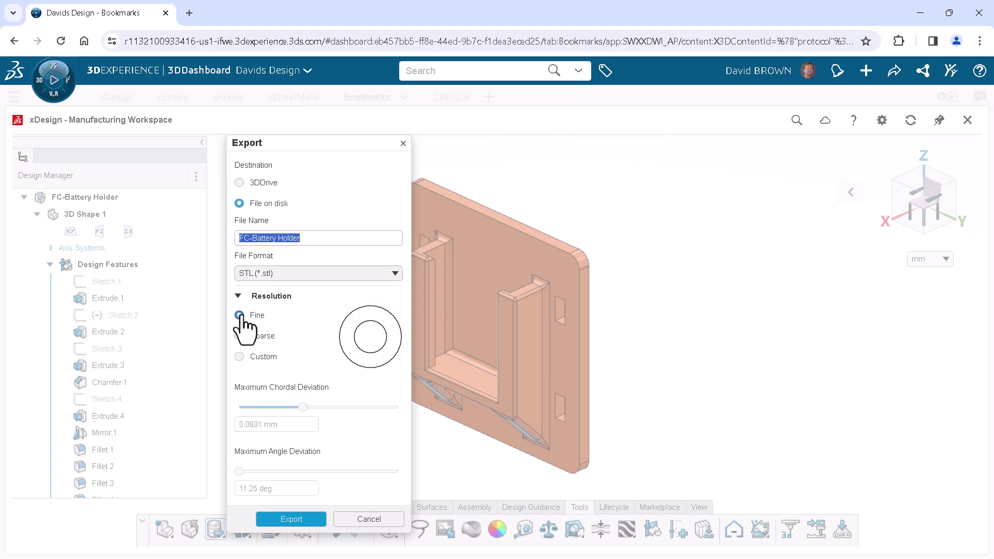
{"action": "left_click", "coordinate": [305, 519]}
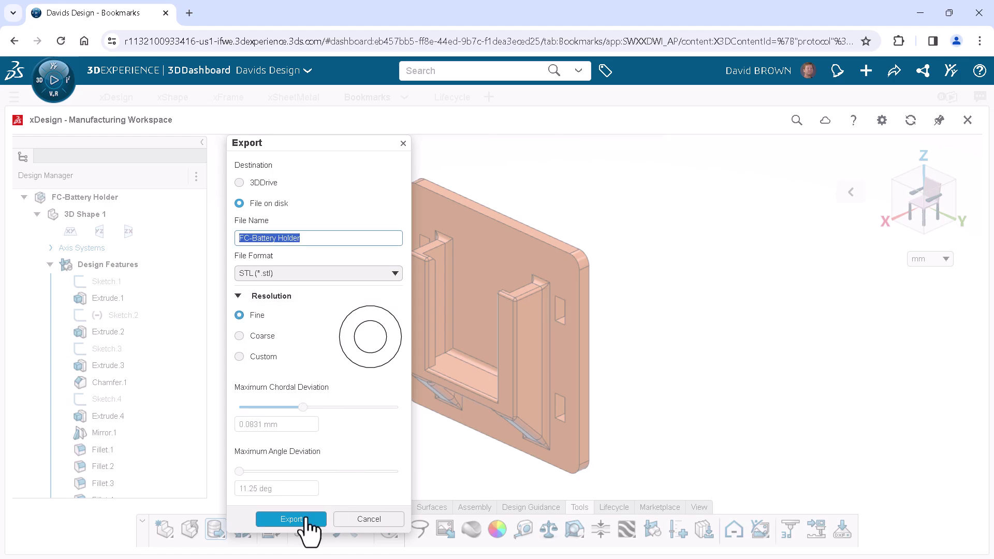